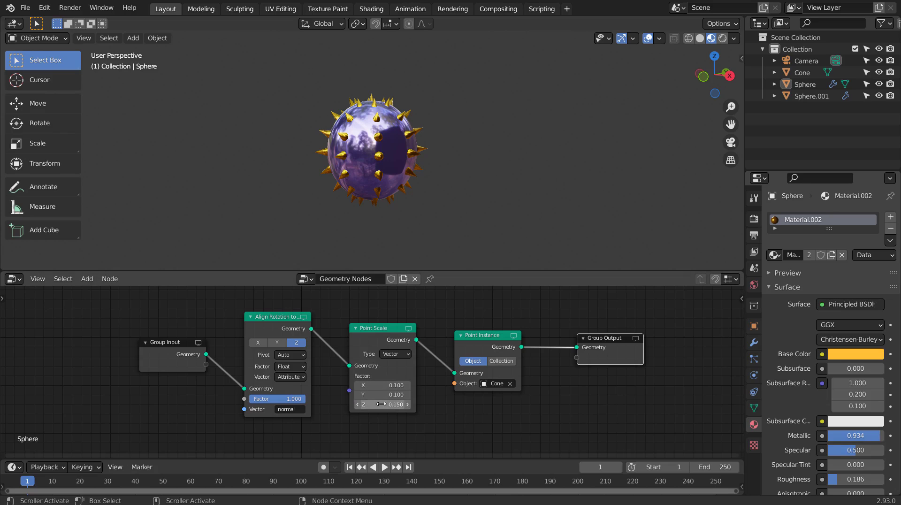
- Lower the spike Point Scale Z factor to 0.130
mouse_move(383, 404)
mouse_down()
mouse_move(464, 404)
mouse_move(381, 404)
mouse_up()
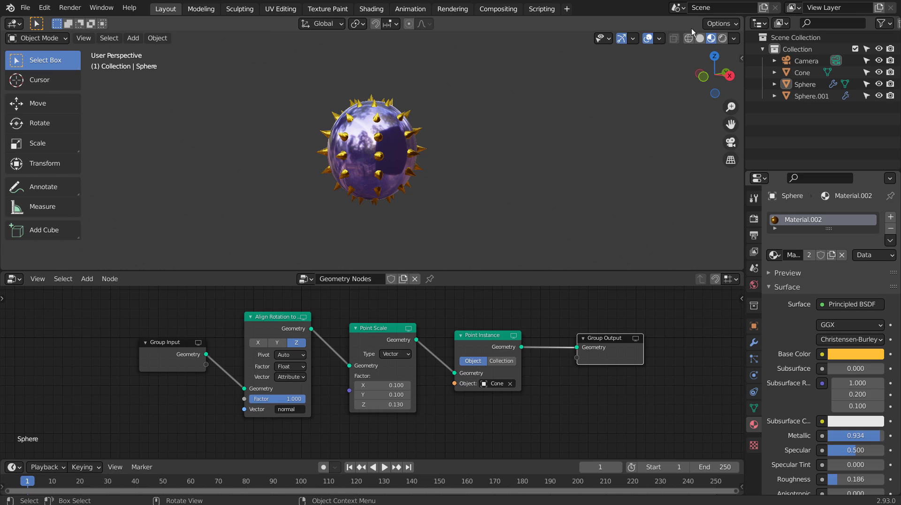
- Create a new General Layout workspace and hide Cone, Sphere and Sphere.001 in the outliner
click(568, 10)
mouse_move(533, 31)
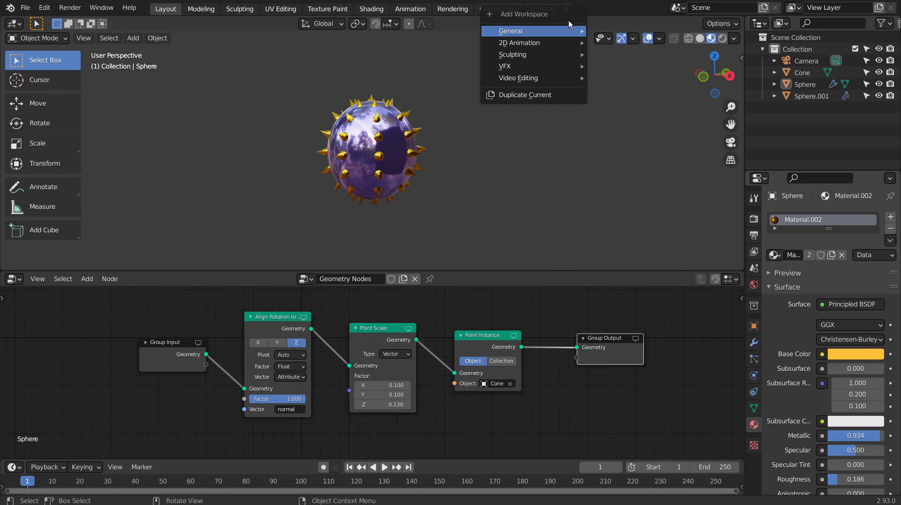
click(633, 55)
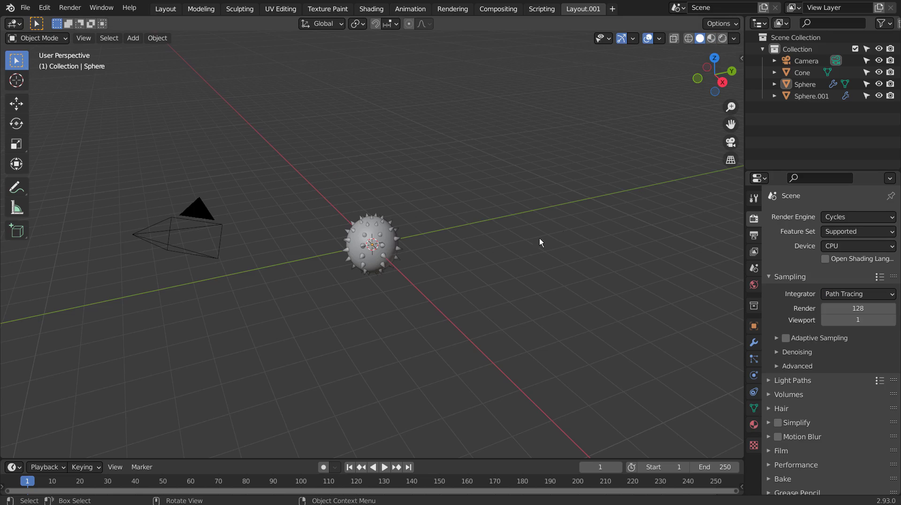
click(879, 84)
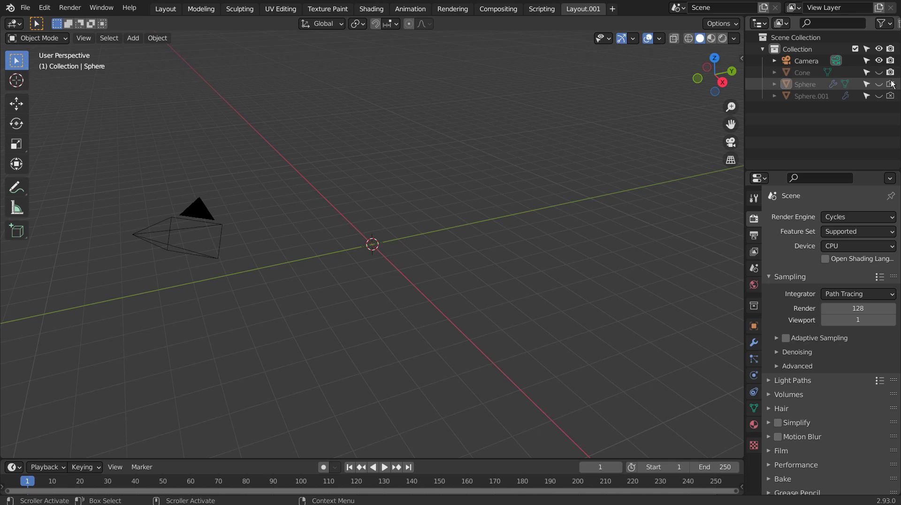
- Add a UV sphere with 8 segments and 8 rings
key(shift+a)
mouse_move(352, 185)
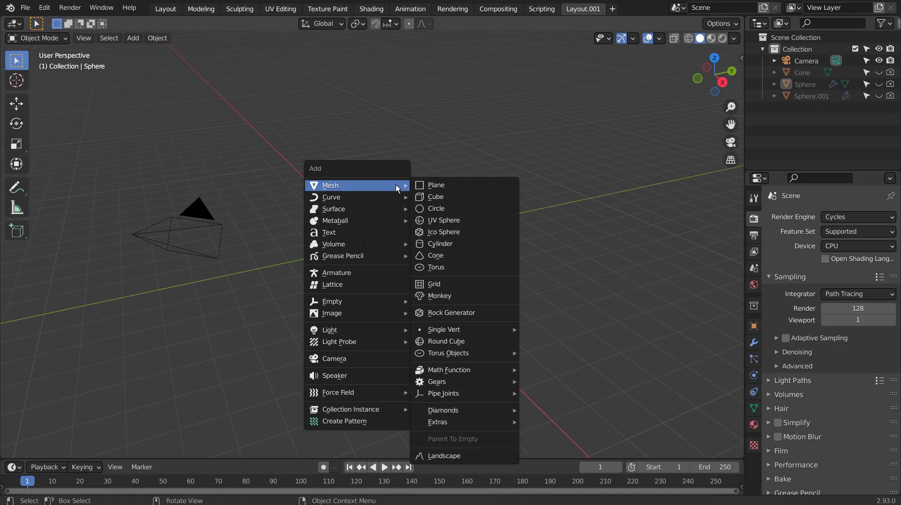
click(445, 219)
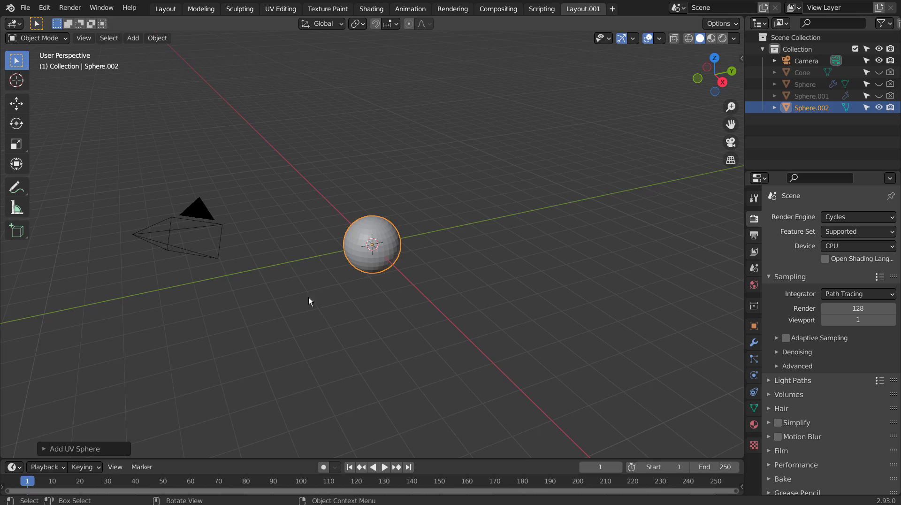
click(97, 449)
click(151, 323)
key(Tab)
text(8)
key(Return)
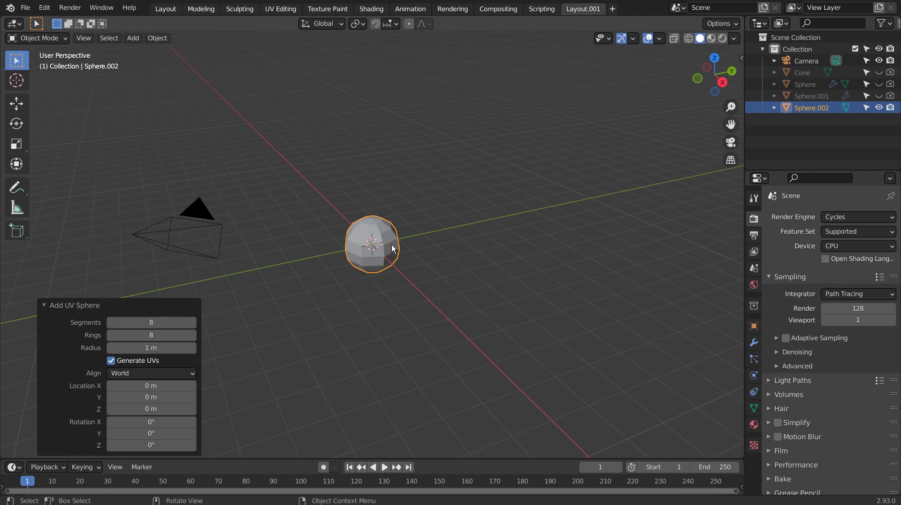
- Subdivide the sphere to level 3, shade it smooth, and deselect it
key(ctrl+3)
key(KP_Decimal)
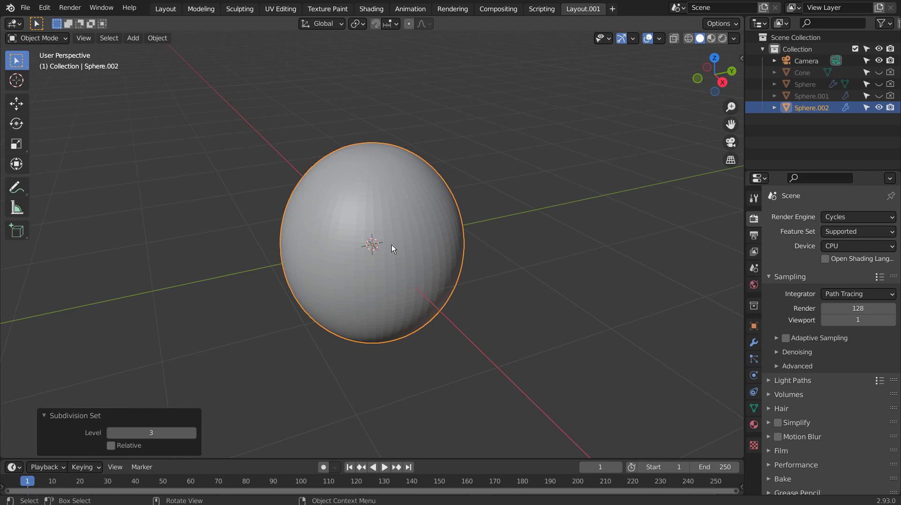
right_click(392, 244)
click(391, 244)
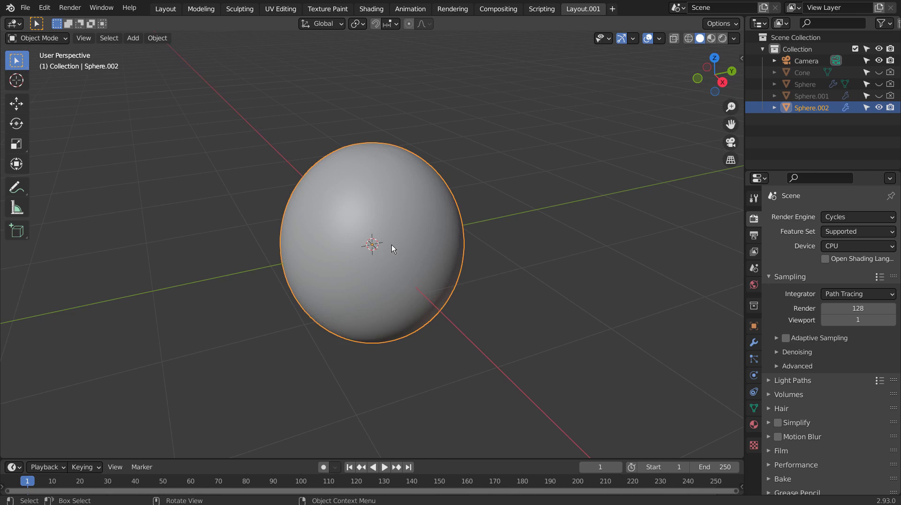
mouse_move(381, 253)
middle_down()
mouse_move(496, 202)
mouse_move(424, 236)
mouse_move(461, 243)
middle_up()
click(510, 251)
scroll(511, 252, down, 3)
- Add a cone and scale it to 0.275
key(shift+a)
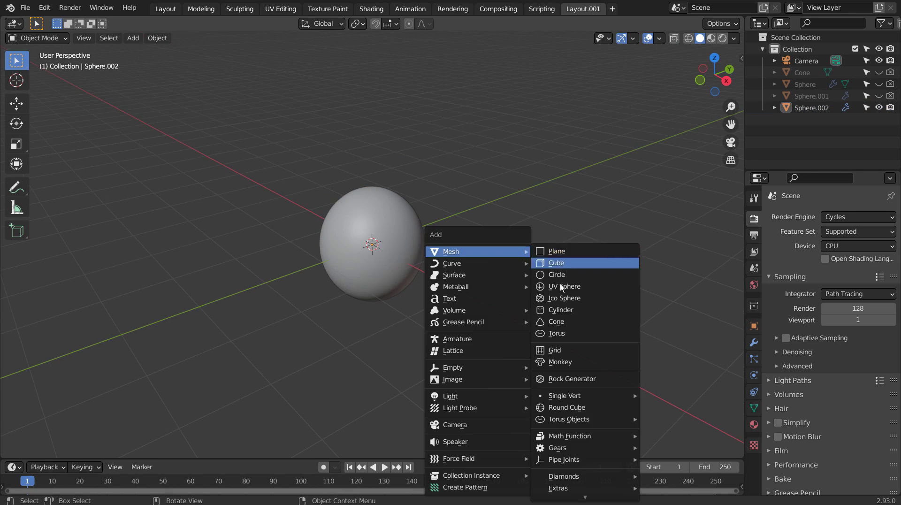
click(589, 322)
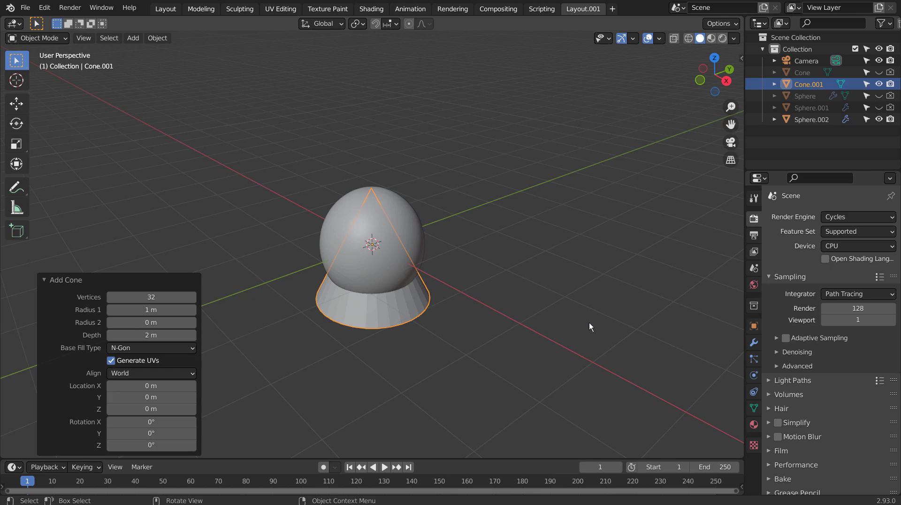
key(s)
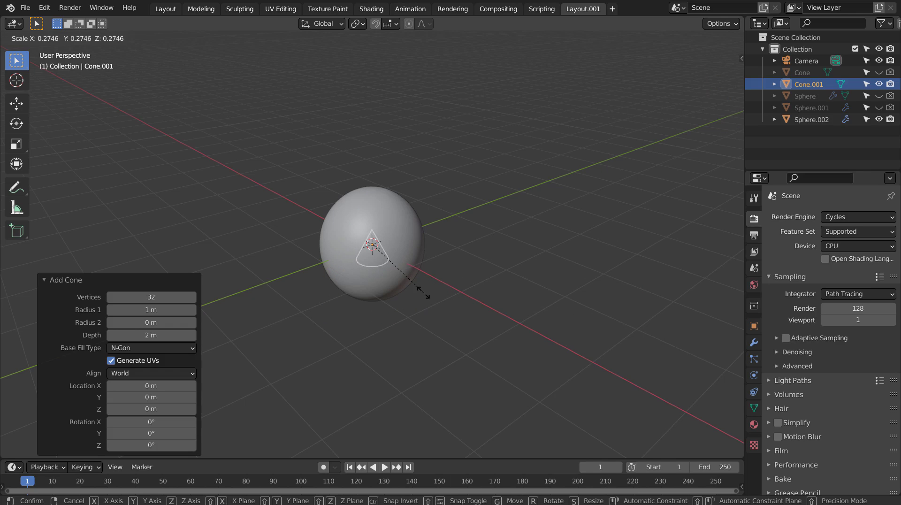
click(423, 294)
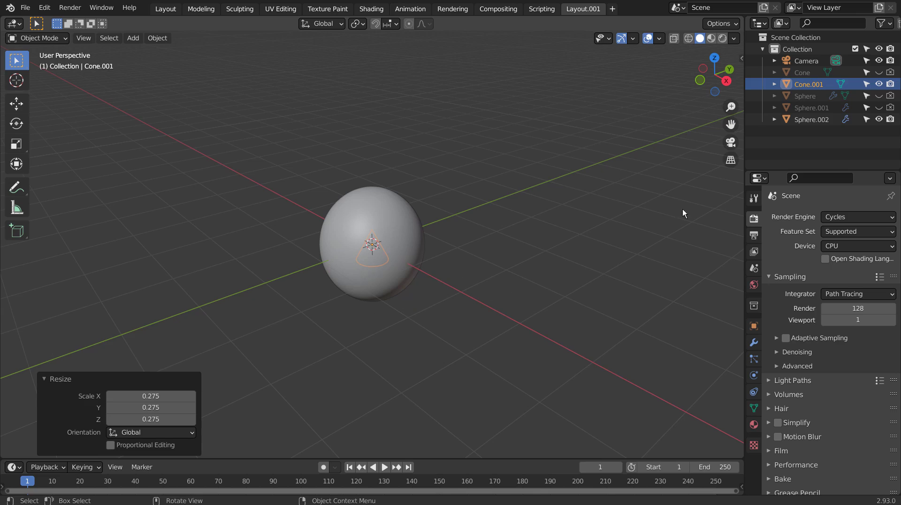
- Hide Sphere.002, shade the cone smooth and enable 30° Auto Smooth normals
click(879, 119)
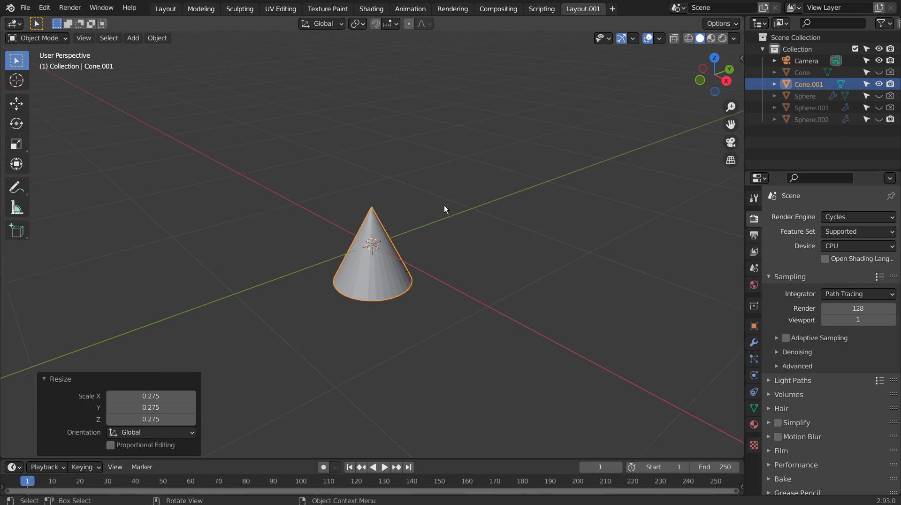
right_click(396, 254)
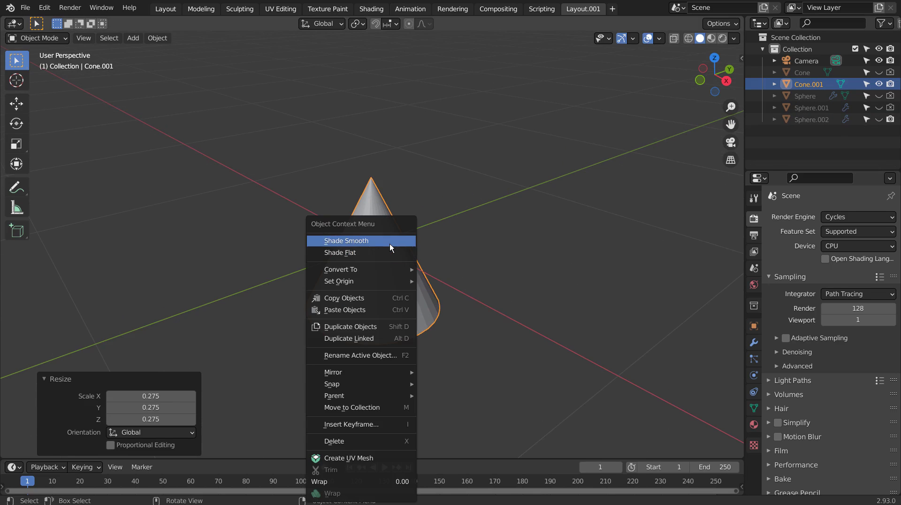
click(389, 242)
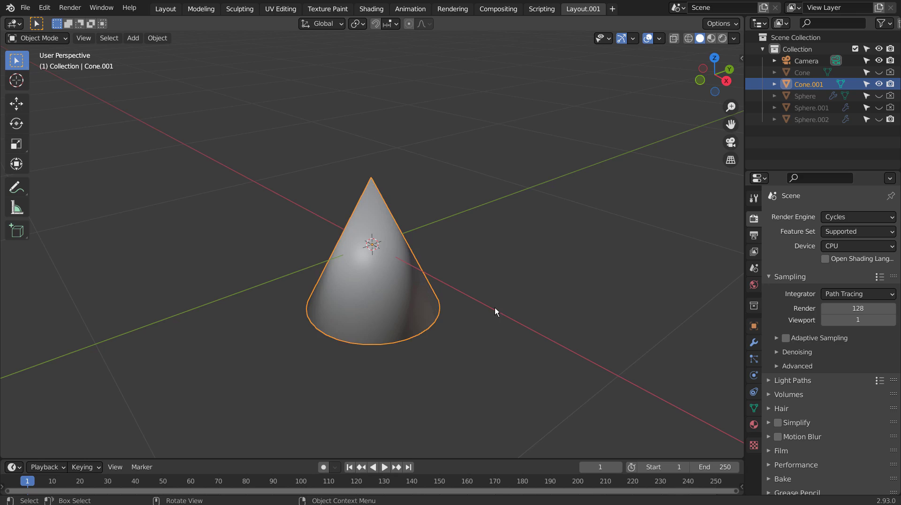
click(754, 409)
click(772, 417)
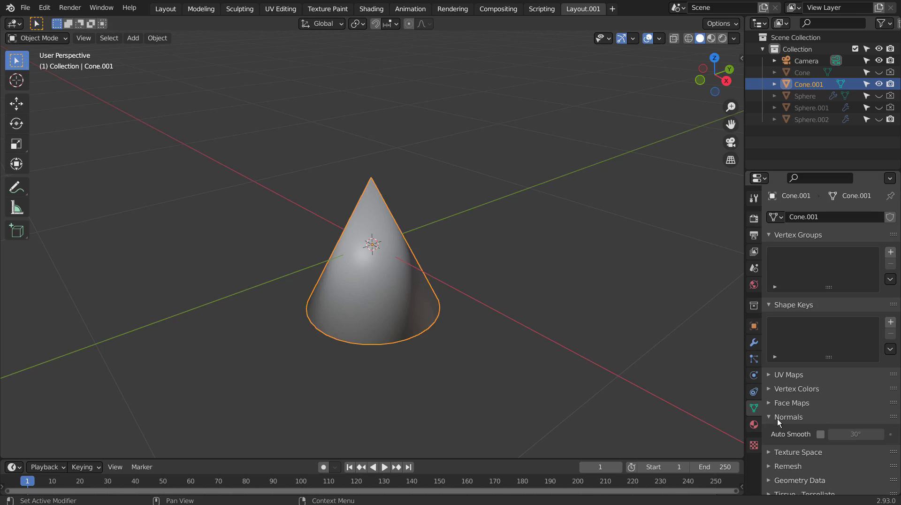
click(822, 435)
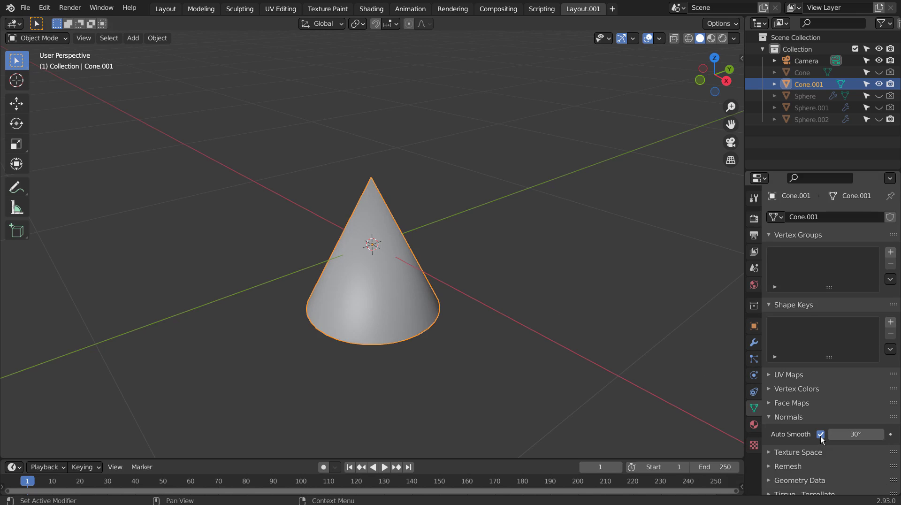
click(567, 307)
mouse_move(568, 308)
middle_down()
mouse_move(469, 326)
mouse_move(435, 301)
middle_up()
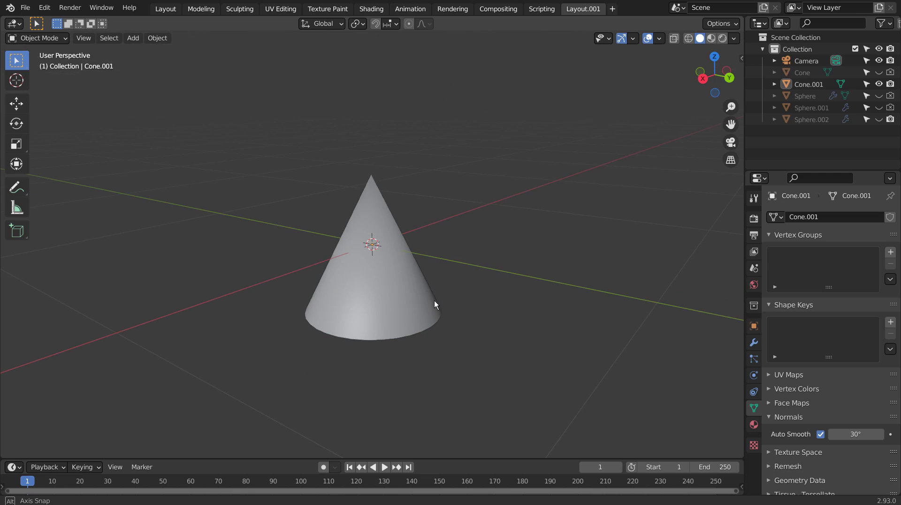
- Unhide and select Sphere.002, then split the 3D viewport into two stacked areas
click(879, 121)
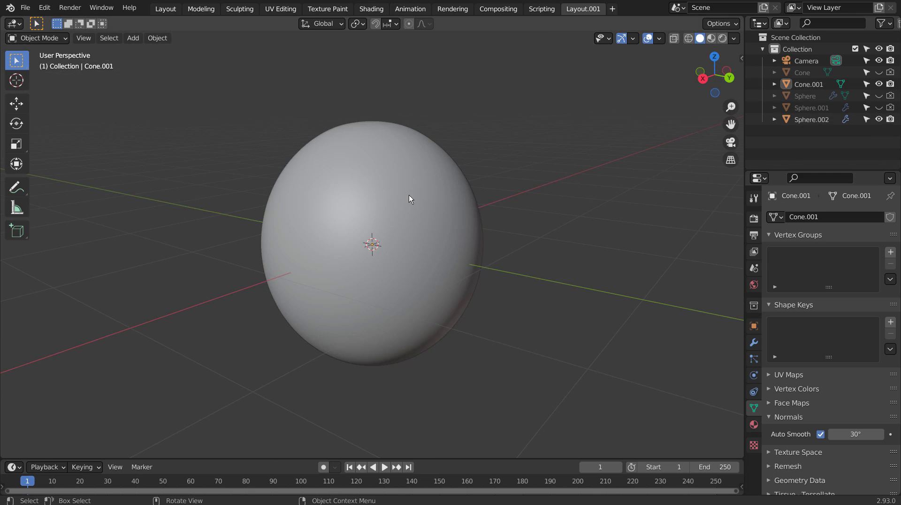
click(408, 195)
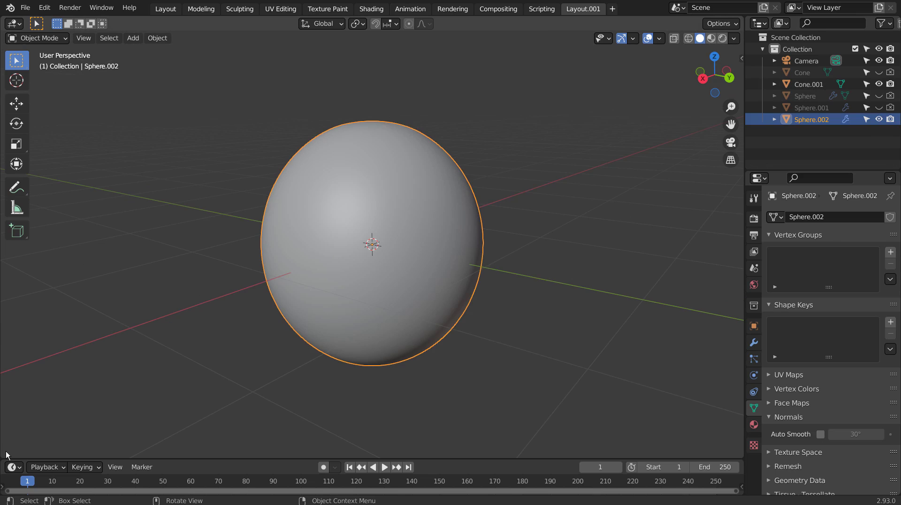
mouse_move(5, 451)
mouse_down()
mouse_move(62, 223)
mouse_move(62, 233)
mouse_up()
- Turn the lower area into a Geometry Node Editor
click(19, 242)
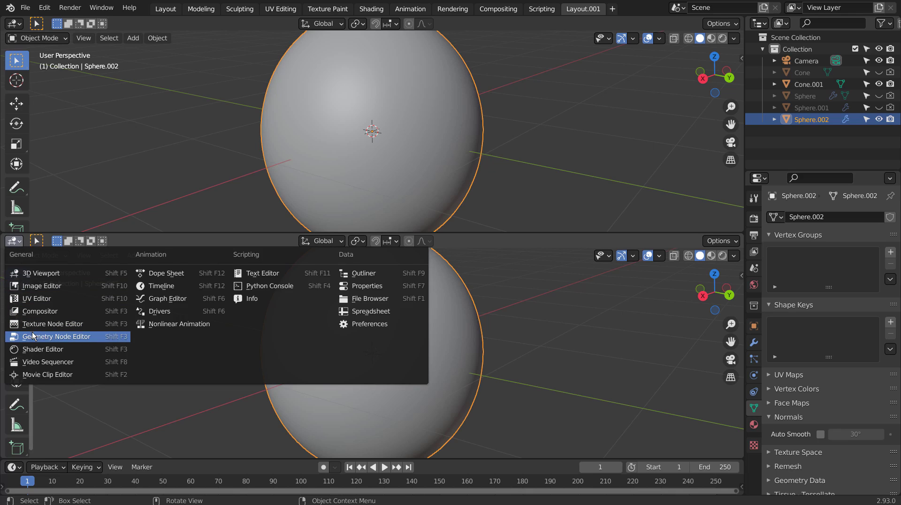
click(70, 337)
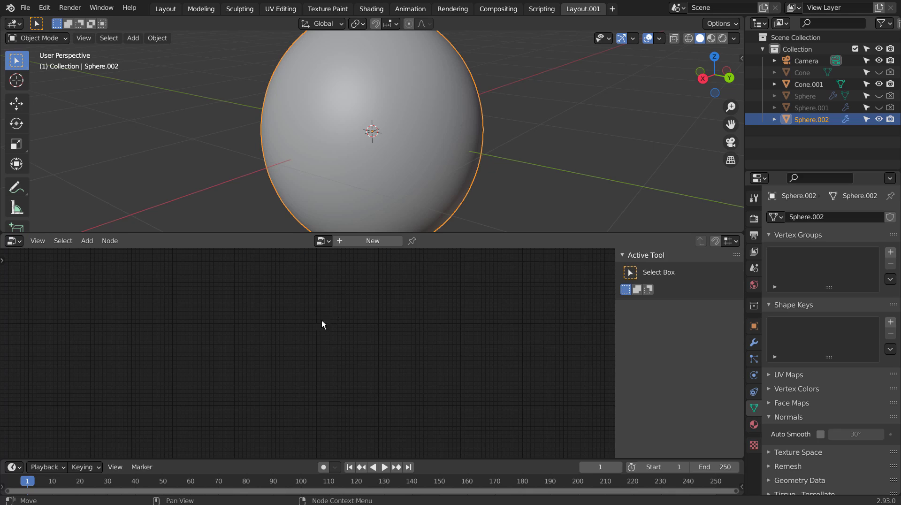
click(324, 240)
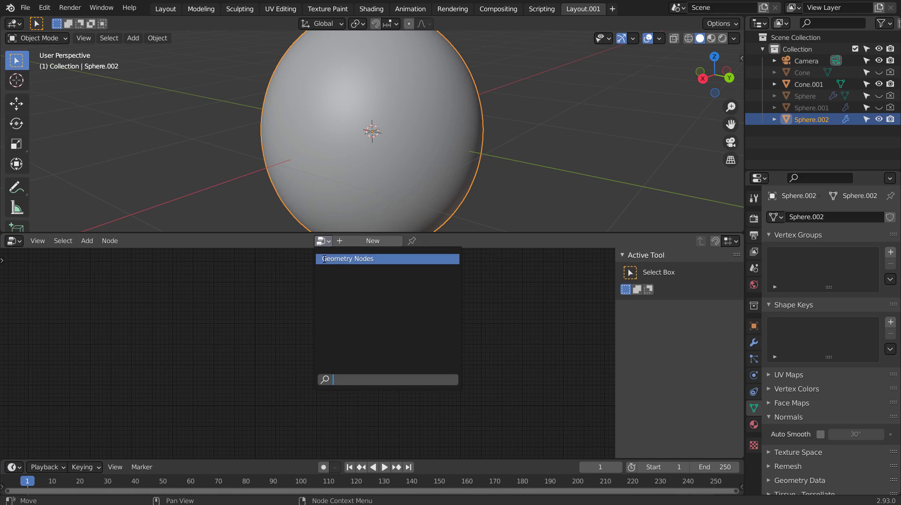
click(324, 259)
- Assign the existing 'Geometry Nodes' tree to Sphere.002 so cones cover its surface
click(355, 242)
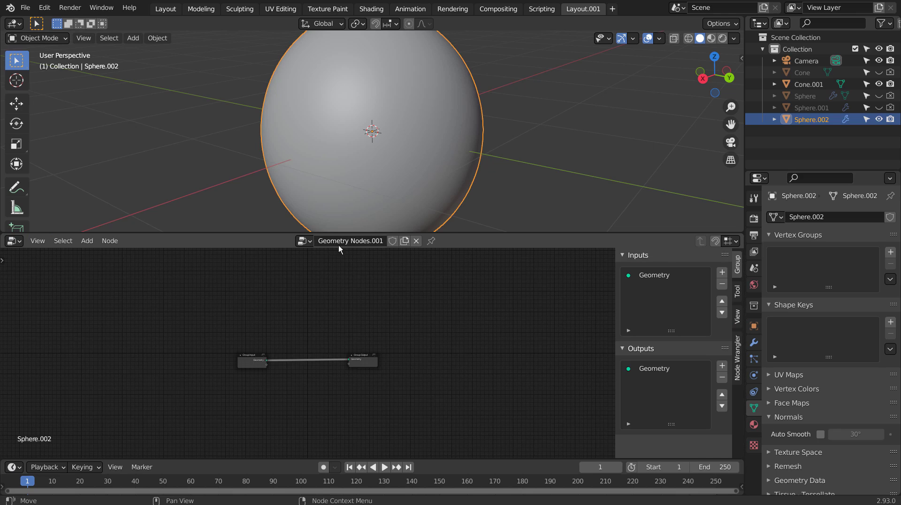
click(306, 241)
click(310, 259)
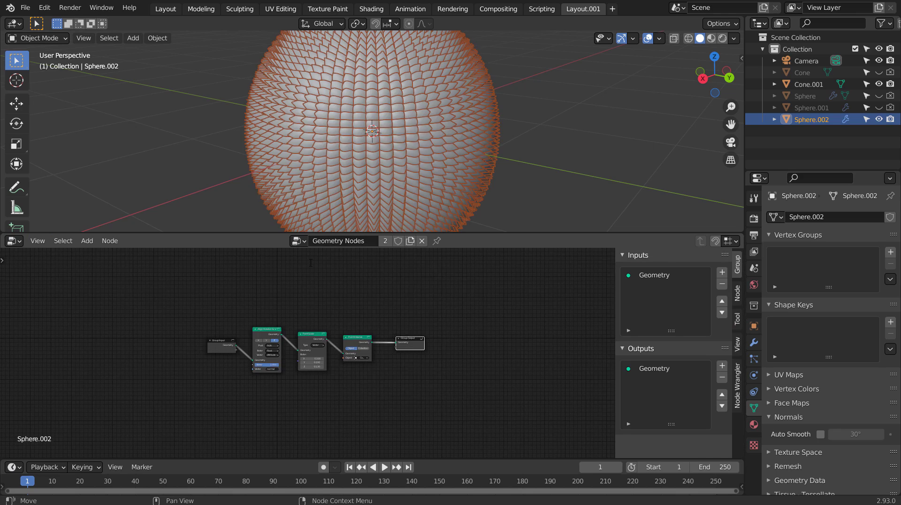
scroll(307, 326, up, 2)
scroll(308, 327, up, 2)
scroll(308, 329, up, 1)
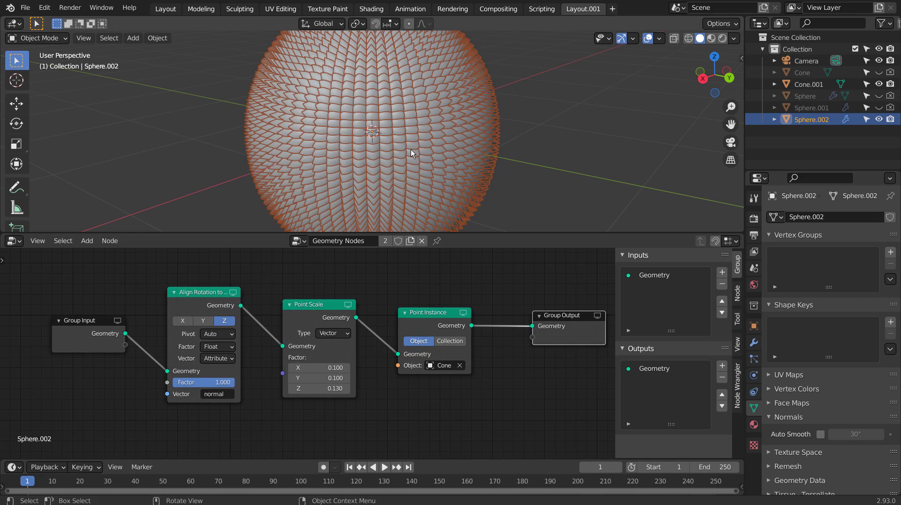
mouse_move(403, 145)
middle_down()
mouse_move(441, 187)
mouse_move(428, 35)
middle_up()
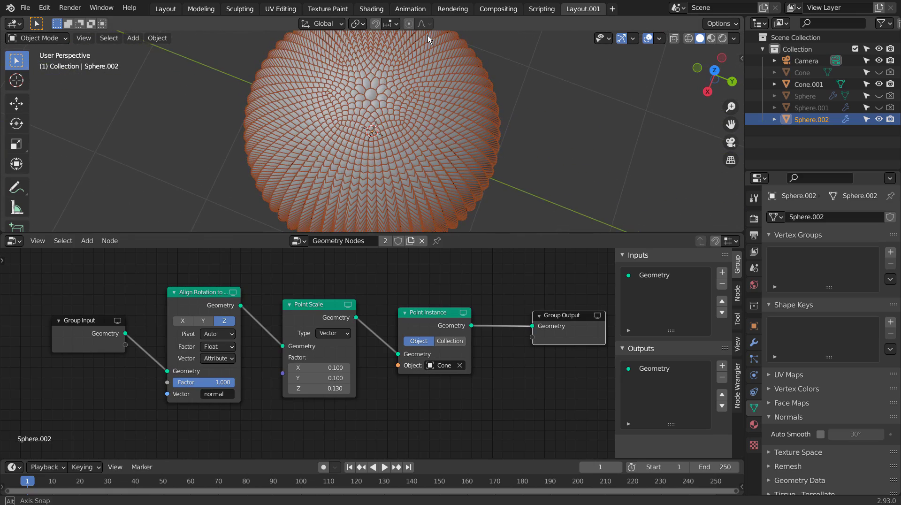
- Delete Sphere.002's Subdivision modifier and orbit around the sparser cone spikes
click(754, 342)
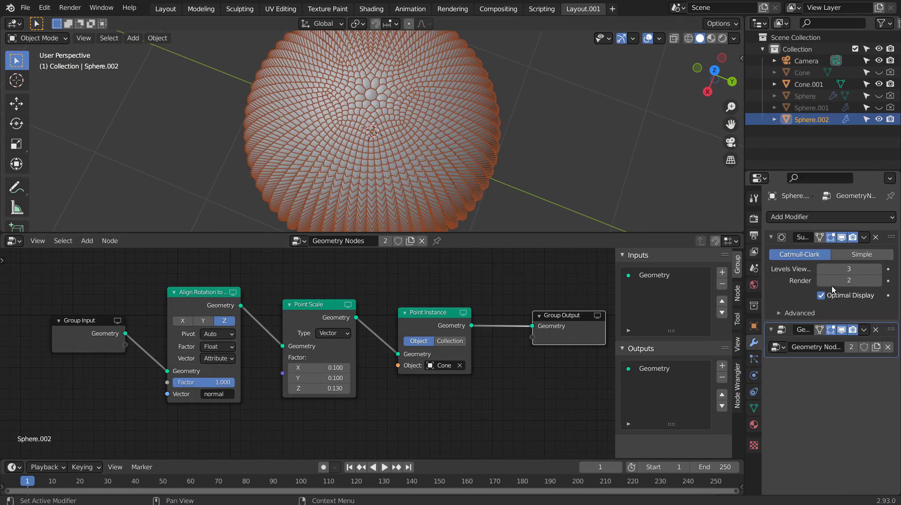
click(876, 237)
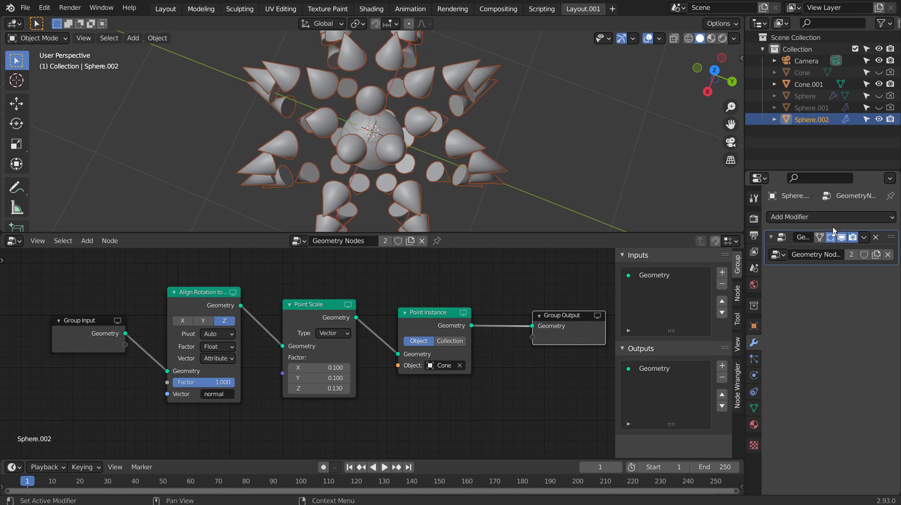
mouse_move(470, 152)
middle_down()
mouse_move(531, 56)
mouse_move(582, 35)
mouse_move(612, 45)
mouse_move(583, 67)
mouse_move(387, 102)
middle_up()
mouse_move(342, 152)
middle_down()
mouse_move(360, 136)
mouse_move(482, 103)
mouse_move(523, 115)
mouse_move(531, 134)
mouse_move(505, 139)
middle_up()
scroll(361, 137, down, 3)
scroll(360, 143, down, 2)
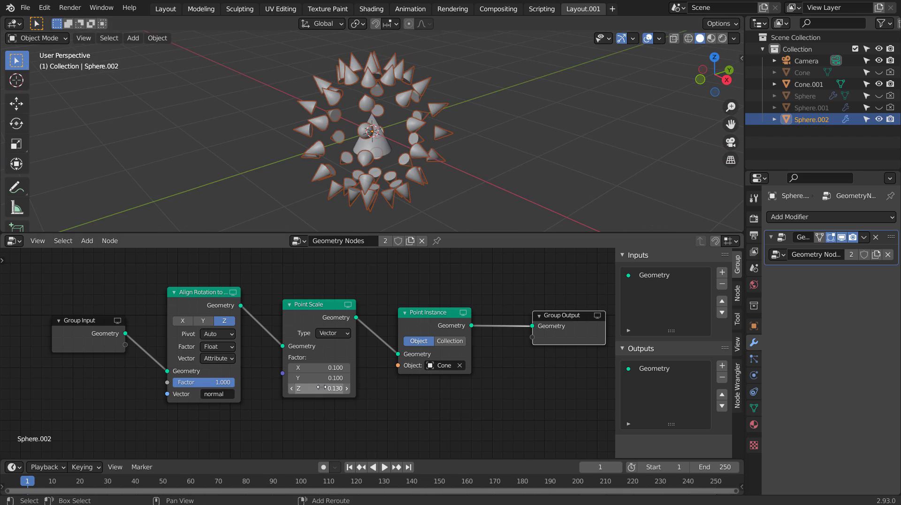
- Set the Point Scale Z factor to 0.120 to shorten the cones
mouse_move(324, 389)
mouse_down()
mouse_move(305, 388)
mouse_move(341, 388)
mouse_up()
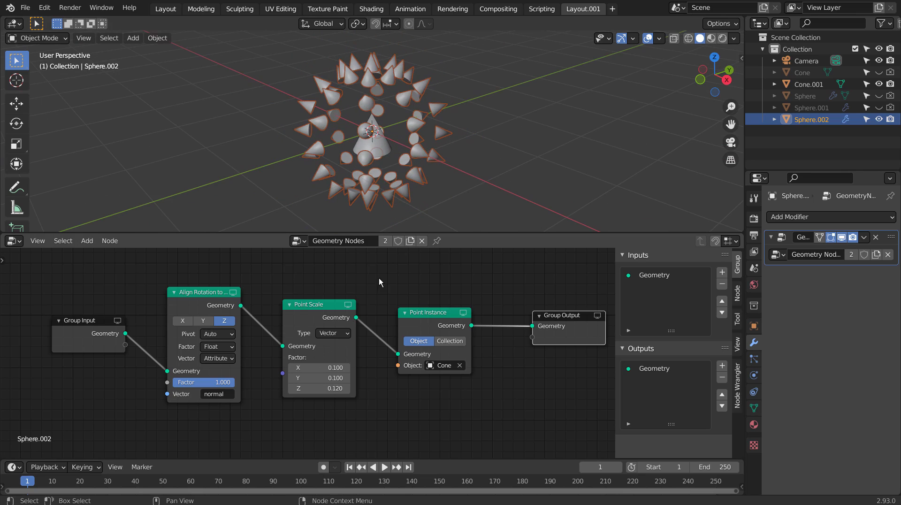
- Add UV sphere Sphere.003 inside Sphere.002, subdivided to level 3 and shaded smooth
click(500, 142)
key(shift+a)
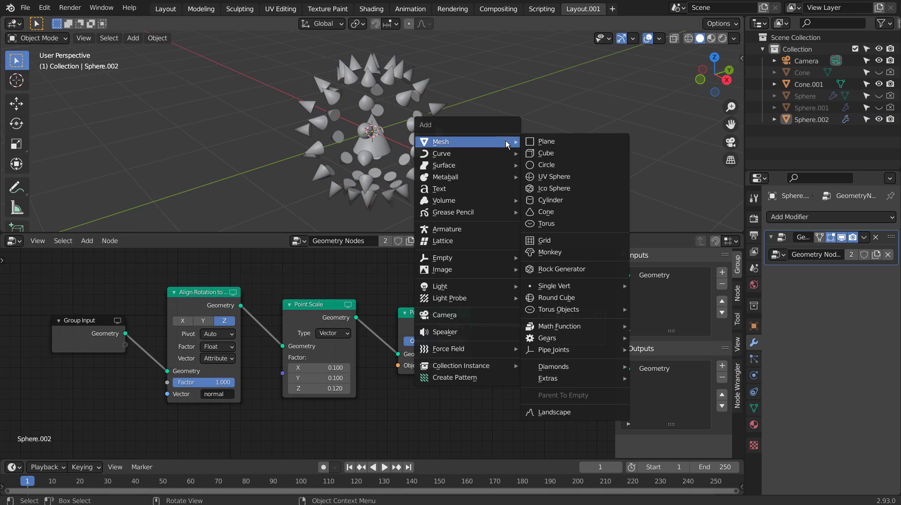
click(535, 176)
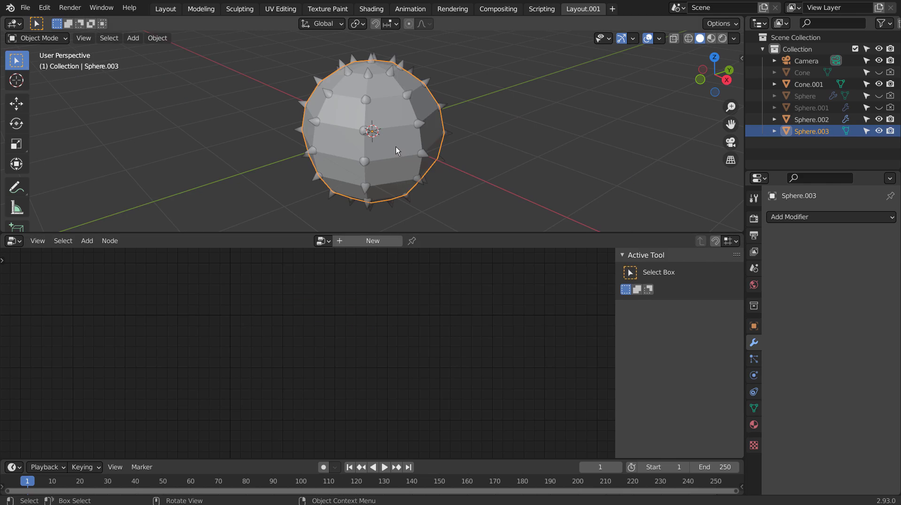
key(ctrl+3)
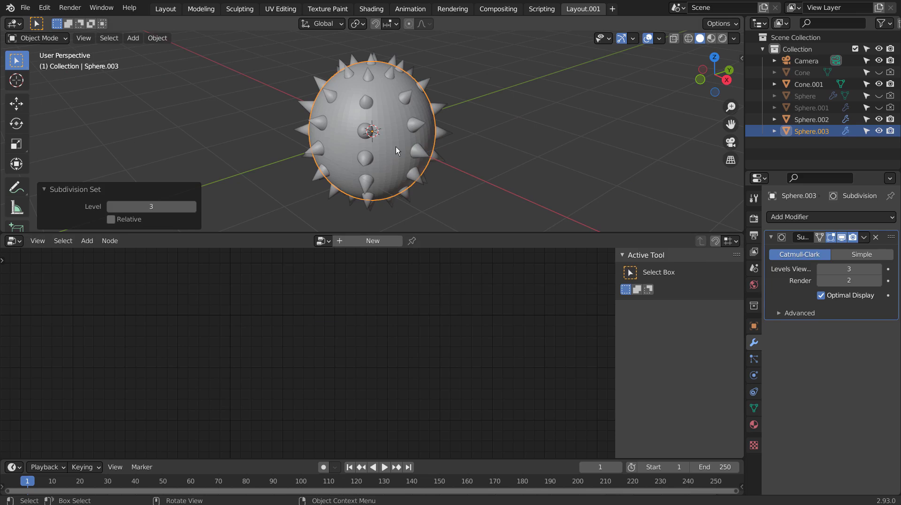
right_click(396, 146)
click(396, 147)
scroll(395, 146, up, 2)
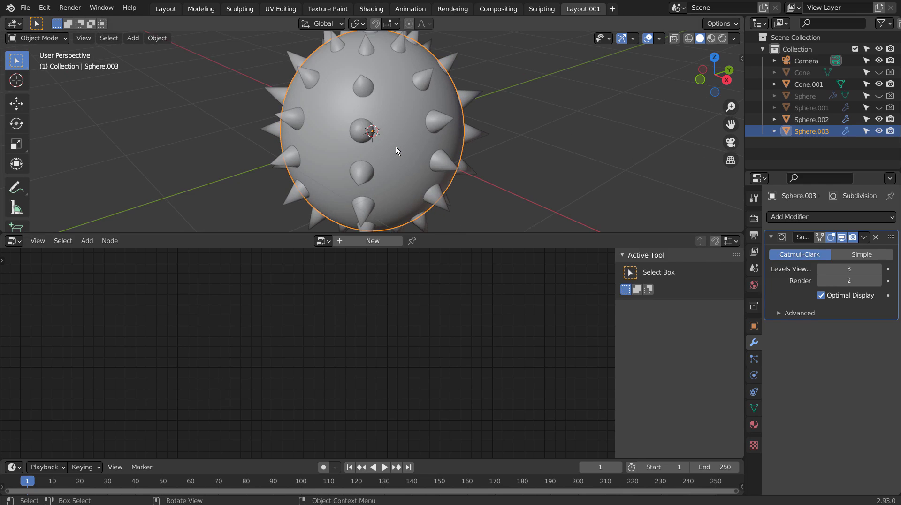
middle_drag(396, 146, 419, 124)
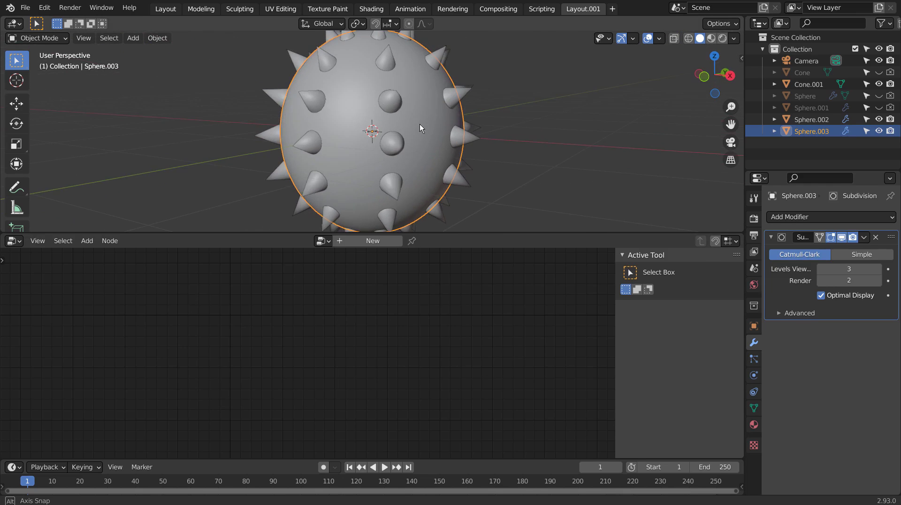
- Give Sphere.002 a level-1 Subdivision Surface modifier placed above Geometry Nodes
click(804, 119)
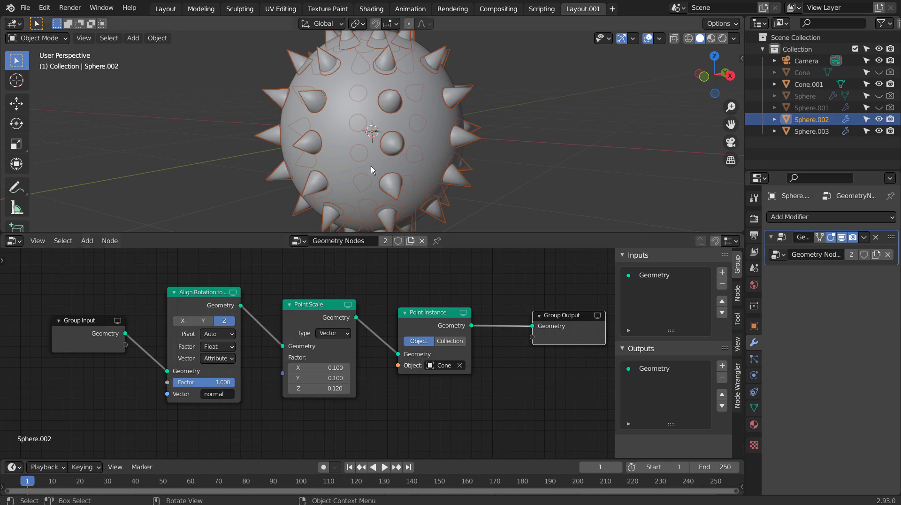
click(814, 217)
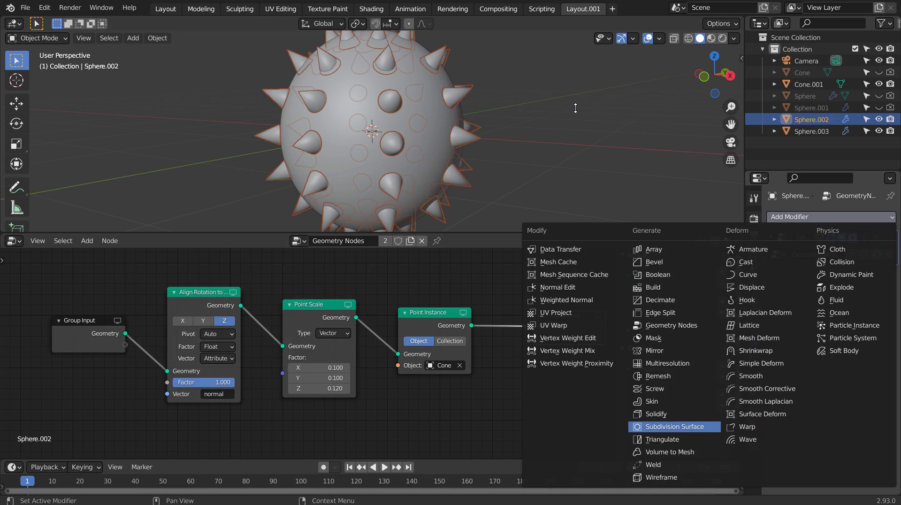
click(675, 427)
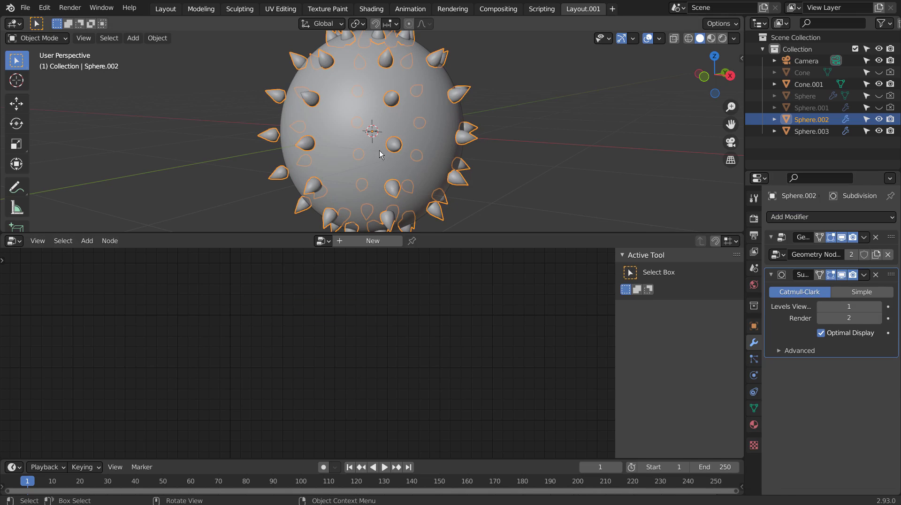
mouse_move(375, 154)
middle_down()
mouse_move(441, 114)
mouse_move(501, 100)
mouse_move(528, 153)
mouse_move(505, 164)
middle_up()
drag(891, 275, 888, 236)
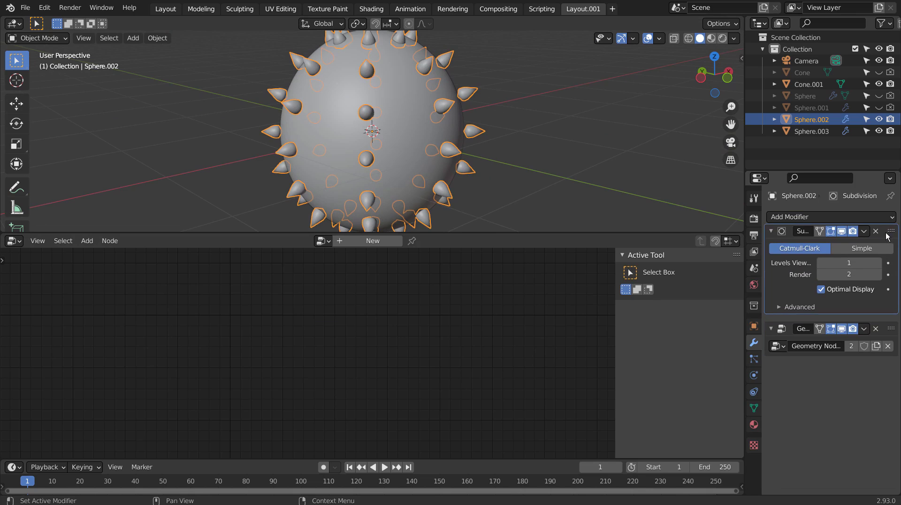
mouse_move(508, 129)
middle_down()
mouse_move(436, 120)
mouse_move(409, 101)
mouse_move(437, 112)
middle_up()
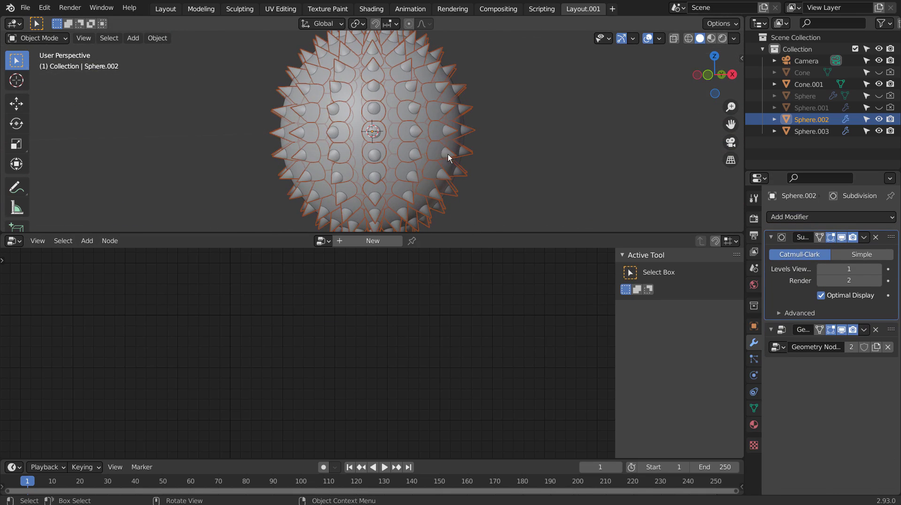
click(786, 119)
- Compare the spheres, then reselect Sphere.002 and show its Subdivision and Geometry Nodes modifiers
click(796, 133)
click(805, 119)
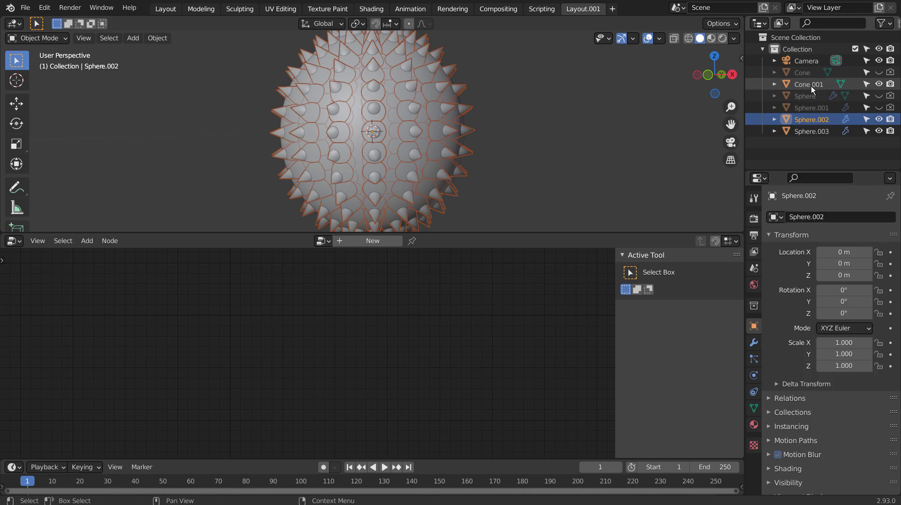
click(434, 117)
click(432, 125)
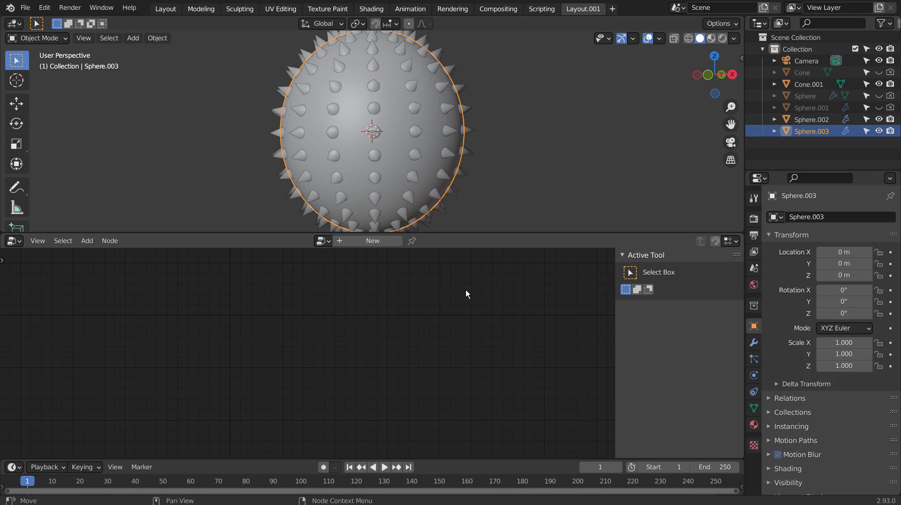
click(552, 170)
mouse_move(552, 171)
middle_down()
mouse_move(335, 112)
mouse_move(479, 203)
mouse_move(458, 204)
middle_up()
click(811, 122)
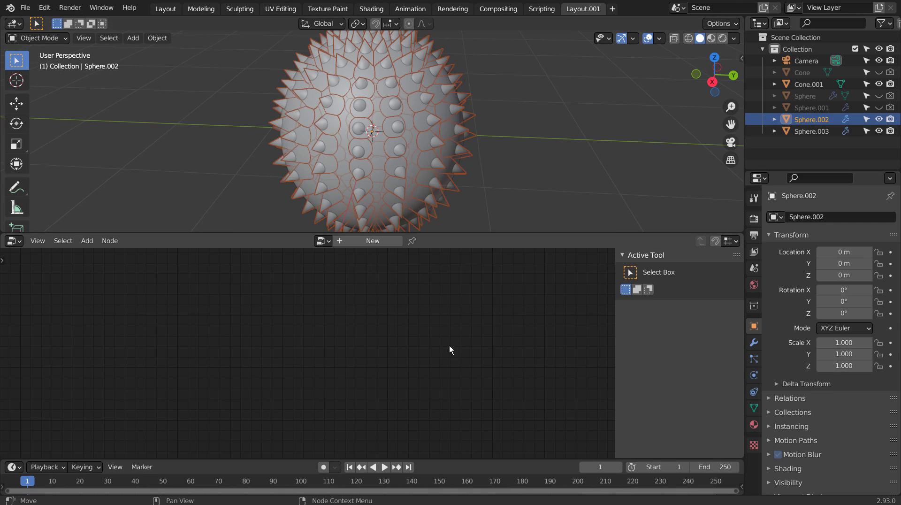
middle_drag(461, 323, 420, 293)
click(755, 343)
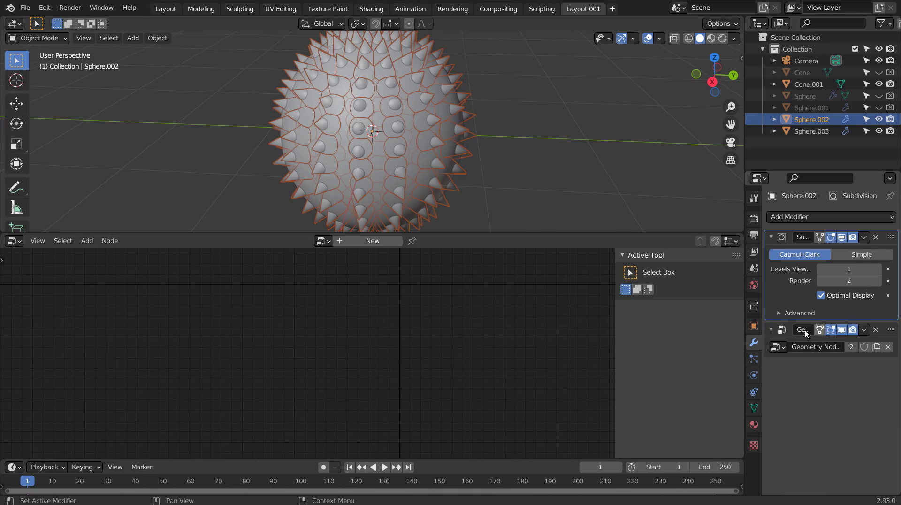
- Stretch the cone spikes to Point Scale Z 1.550 and view them gold in Material Preview
click(785, 333)
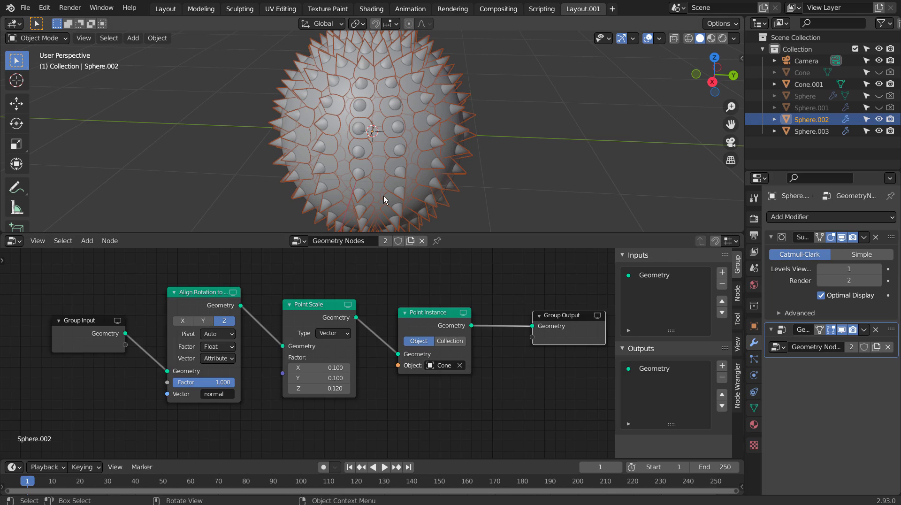
drag(319, 388, 349, 388)
mouse_move(449, 112)
middle_down()
mouse_move(544, 57)
mouse_move(554, 114)
mouse_move(453, 71)
mouse_move(467, 190)
middle_up()
click(554, 114)
scroll(467, 191, down, 3)
scroll(593, 156, down, 2)
middle_drag(593, 159, 550, 188)
mouse_move(342, 388)
mouse_down()
mouse_move(371, 388)
mouse_move(294, 389)
mouse_move(423, 389)
mouse_move(409, 388)
mouse_up()
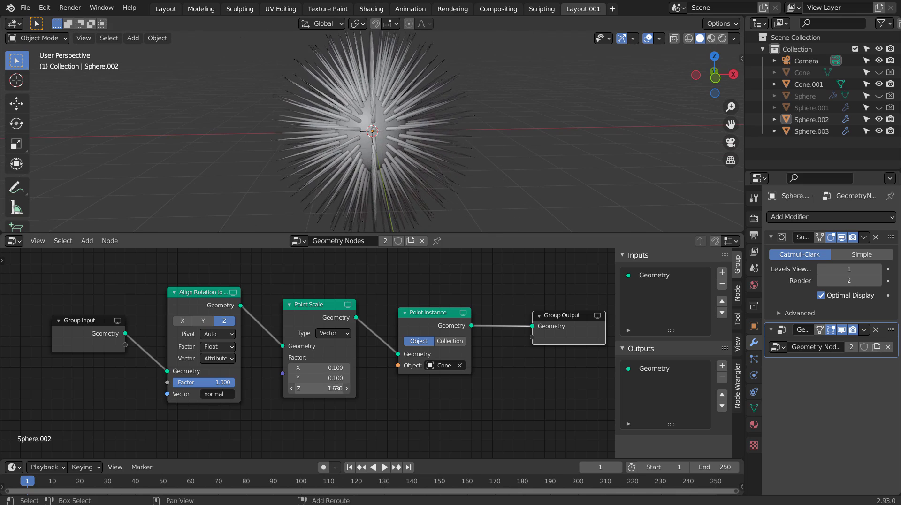
click(710, 40)
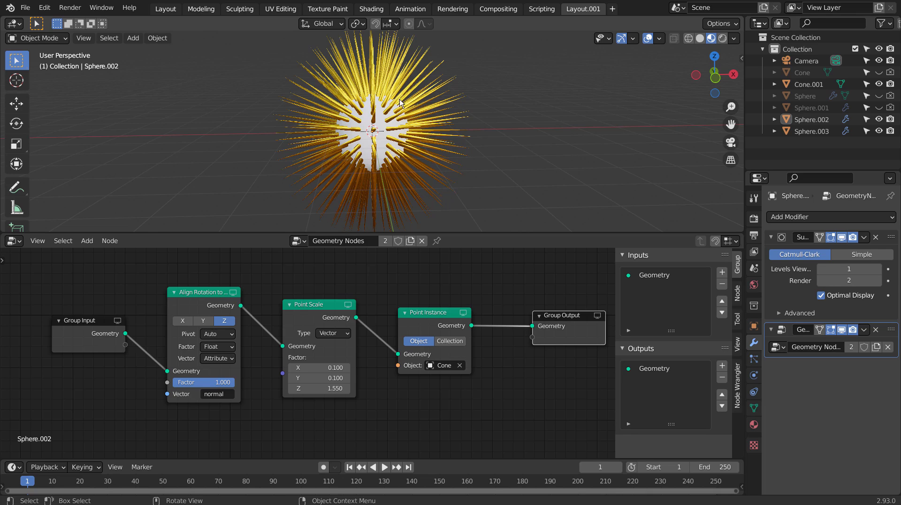
- Inspect the Cone object's gold material settings
click(808, 85)
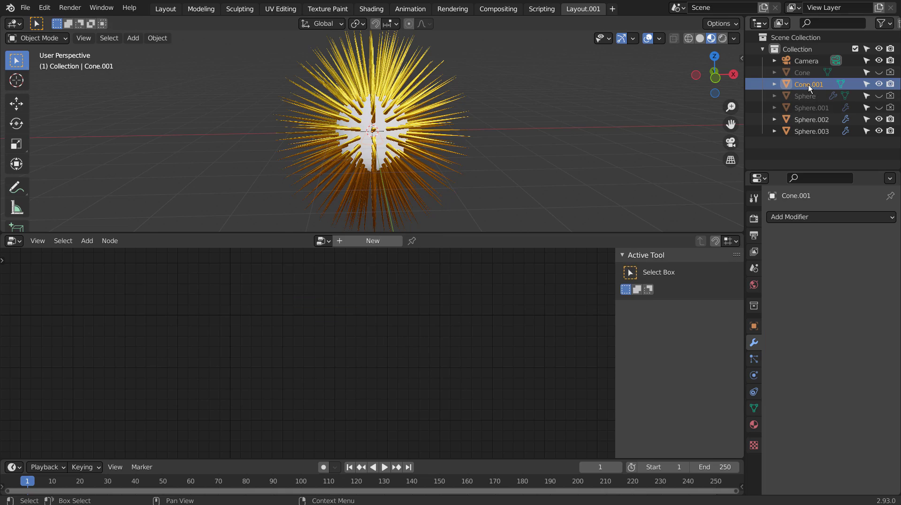
click(810, 73)
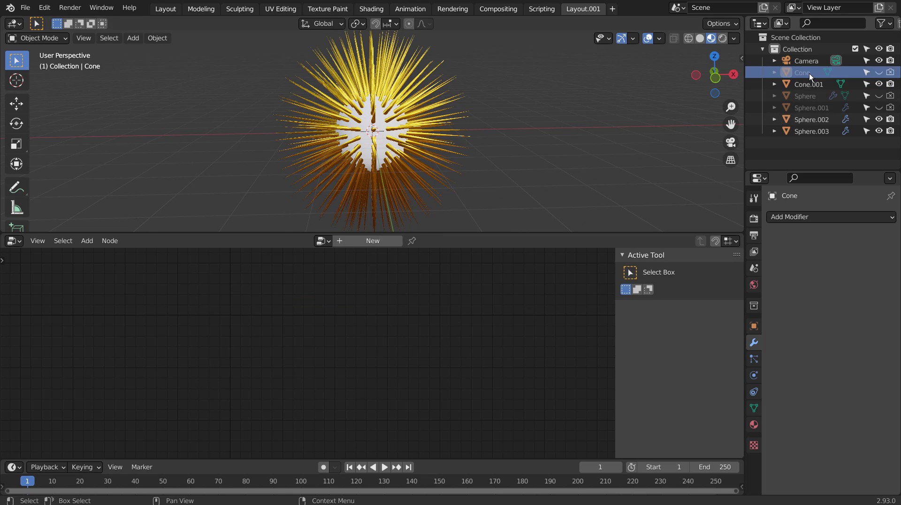
click(753, 424)
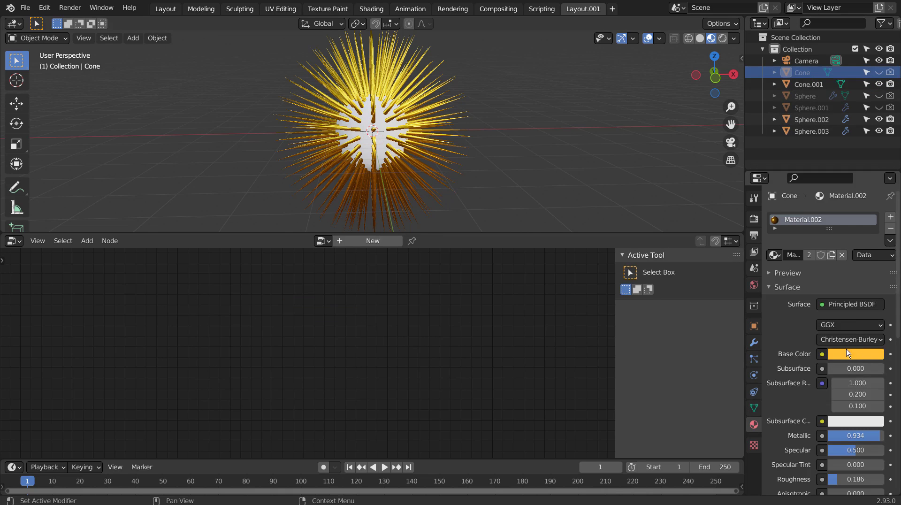
scroll(396, 117, up, 3)
scroll(396, 118, up, 2)
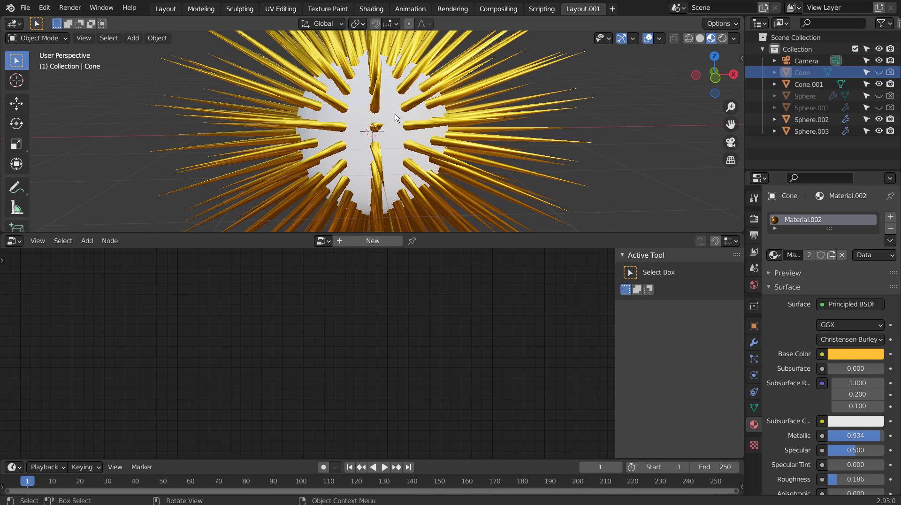
- Give Sphere.003 a new pink-purple material with metallic 0.950 and roughness 0.136
click(395, 117)
click(827, 256)
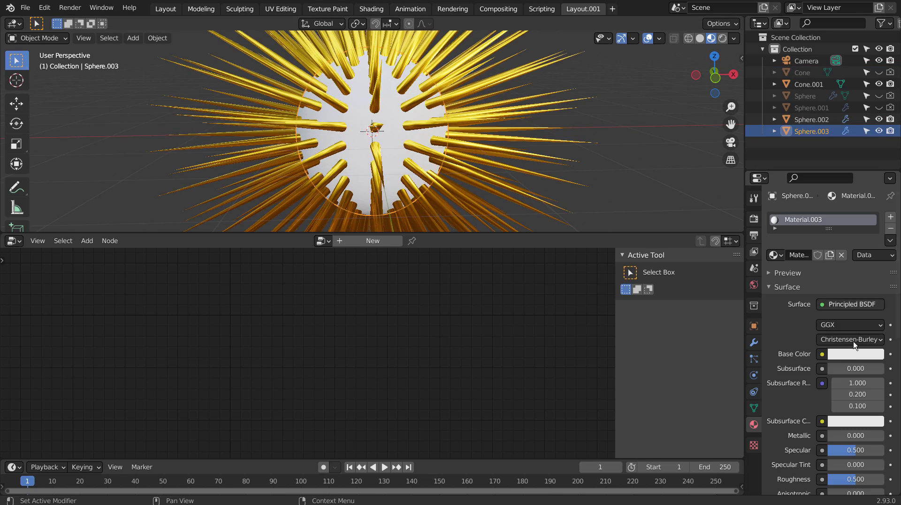
click(859, 354)
click(836, 233)
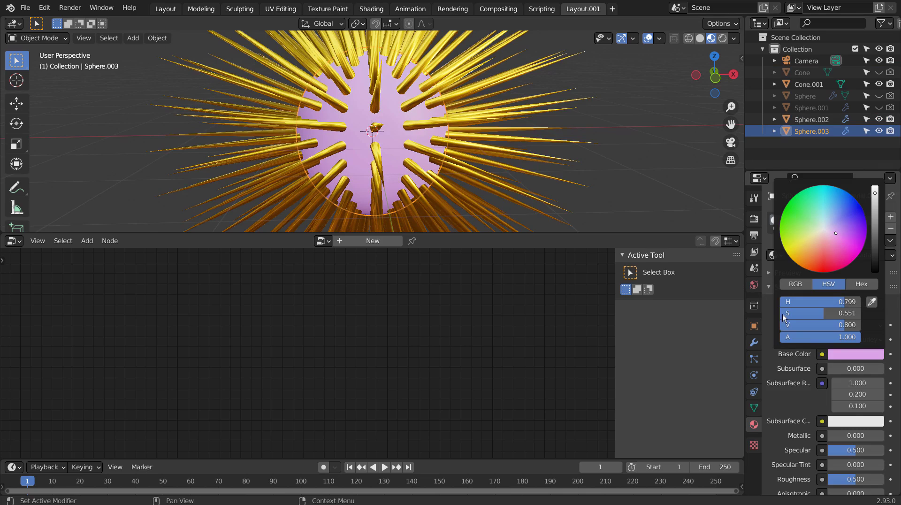
drag(845, 436, 876, 436)
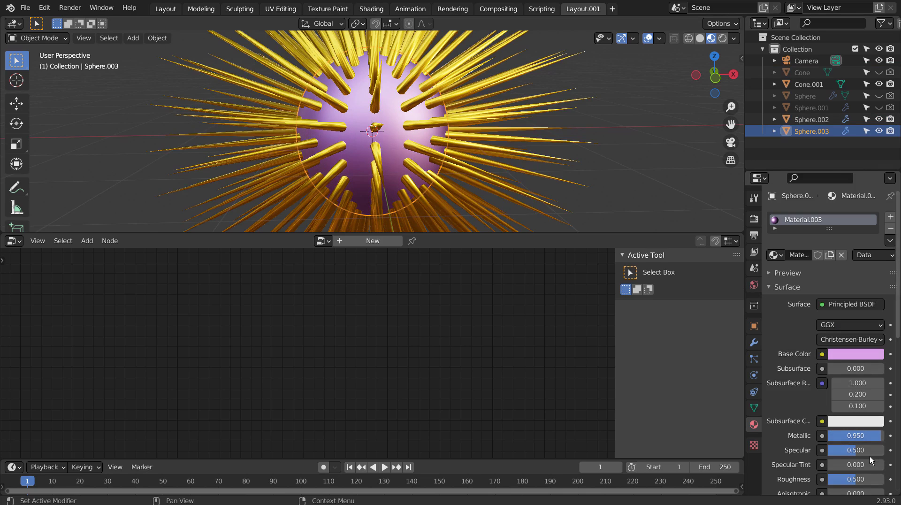
drag(868, 479, 850, 479)
mouse_move(516, 188)
middle_down()
mouse_move(420, 71)
mouse_move(401, 137)
middle_up()
- Delete the Subdivision modifier from Sphere.002
click(815, 121)
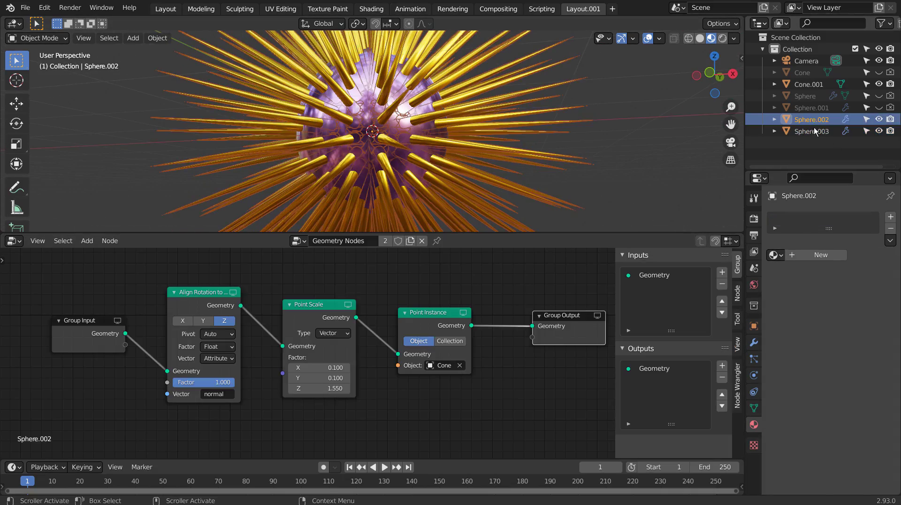
click(814, 131)
click(753, 342)
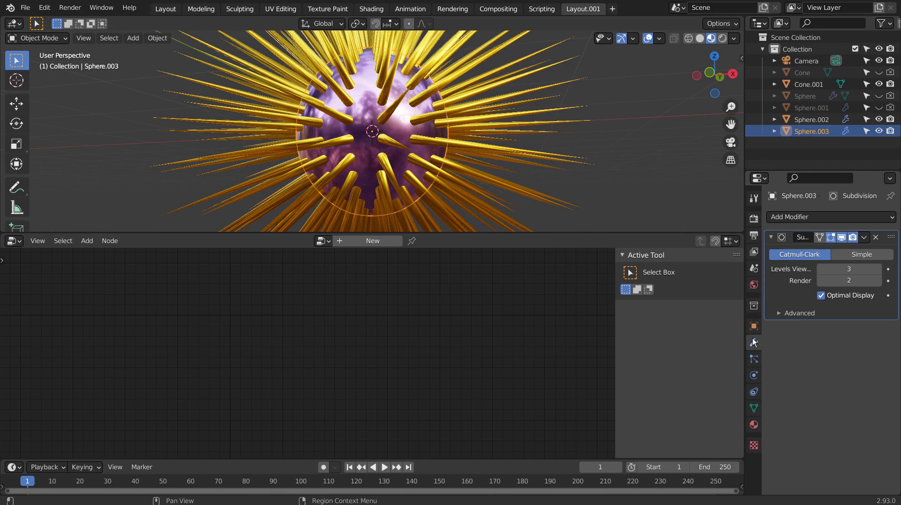
click(808, 121)
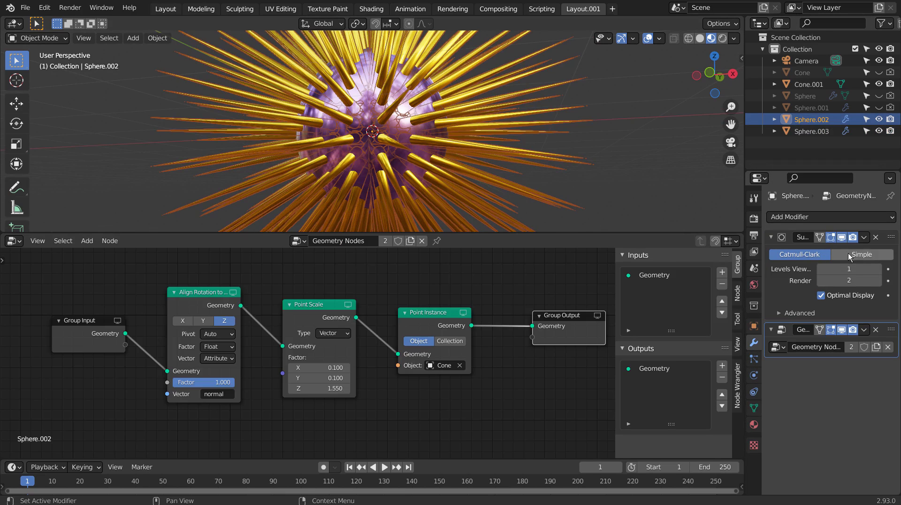
click(875, 237)
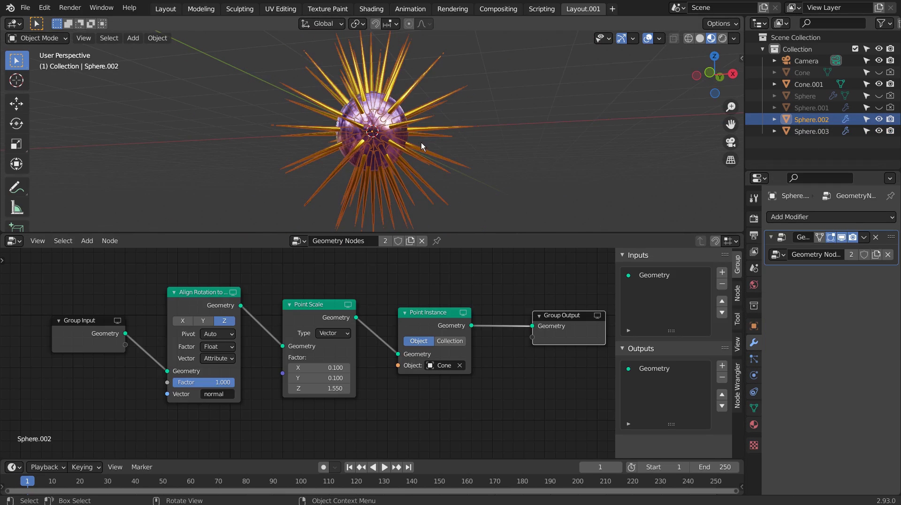
- Shorten the gold spikes to a Point Scale Z of 0.220
middle_drag(421, 142, 472, 115)
click(546, 145)
mouse_move(547, 145)
middle_down()
mouse_move(619, 173)
mouse_move(443, 197)
mouse_move(407, 179)
middle_up()
drag(334, 391, 319, 388)
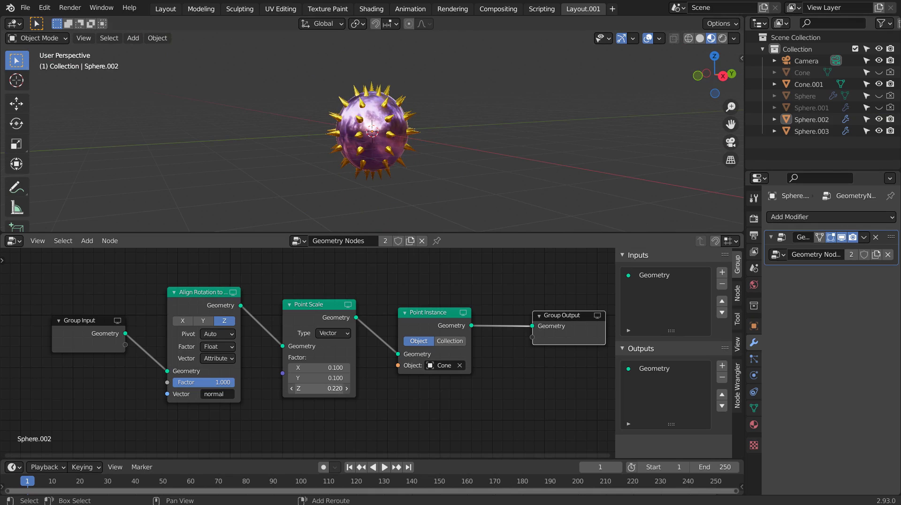
scroll(423, 135, up, 4)
mouse_move(423, 135)
middle_down()
mouse_move(400, 114)
mouse_move(480, 88)
mouse_move(568, 94)
mouse_move(612, 114)
mouse_move(595, 146)
mouse_move(492, 156)
mouse_move(413, 151)
middle_up()
- Maximize the node editor, hide its sidebar, and frame all nodes from alignment to Cone instancing
key(ctrl+space)
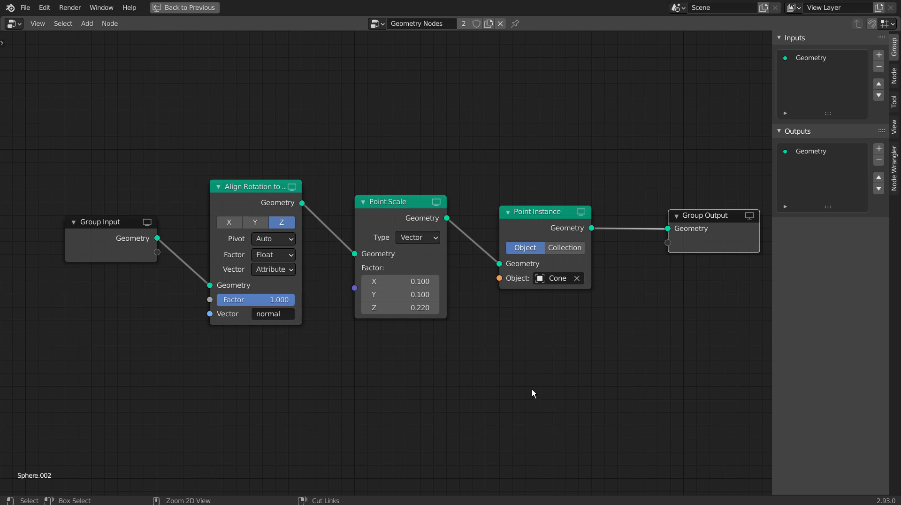
key(n)
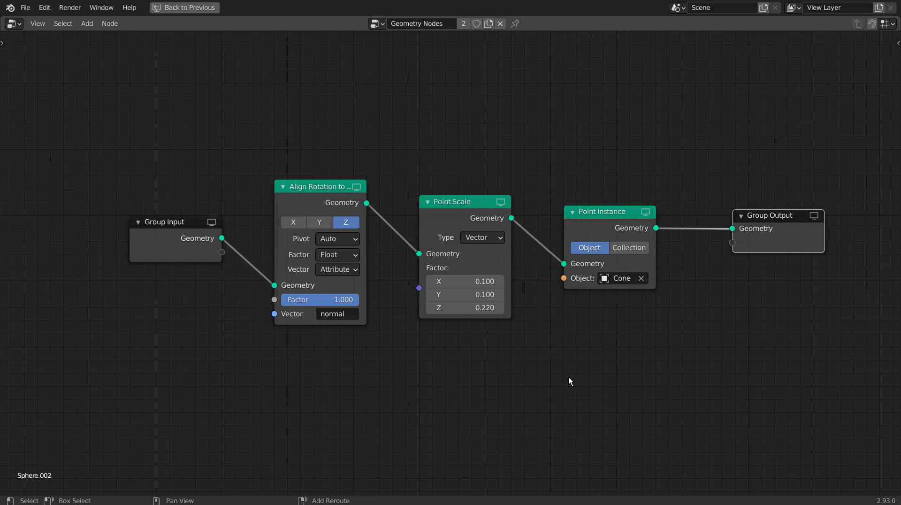
key(Home)
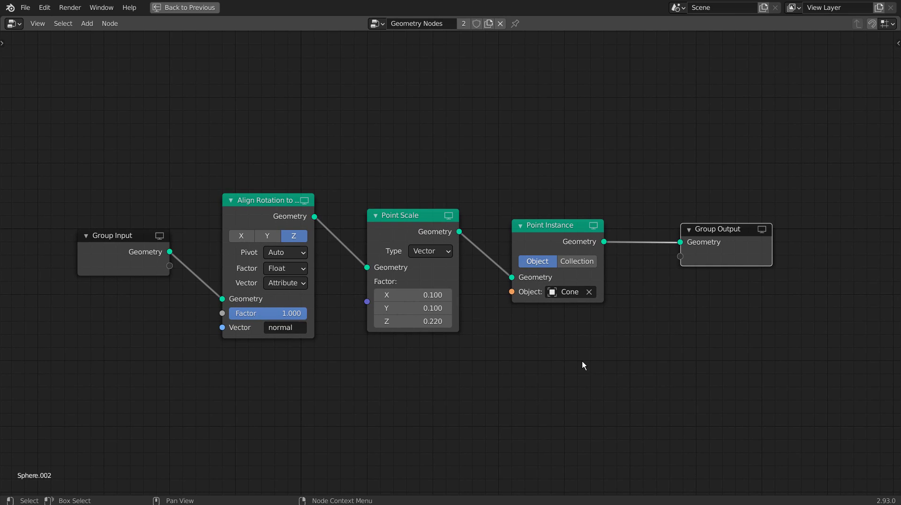